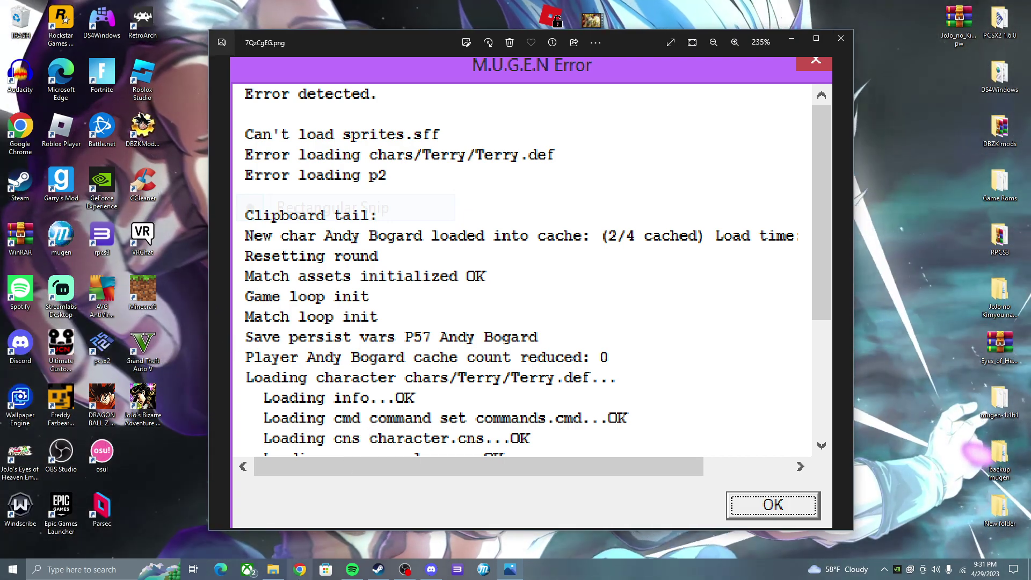
Load the MUGEN 1.1 4GB hack page on MUGEN Archive and download 4GBpatch (9).rar
{"action": "left_click", "coordinate": [299, 569]}
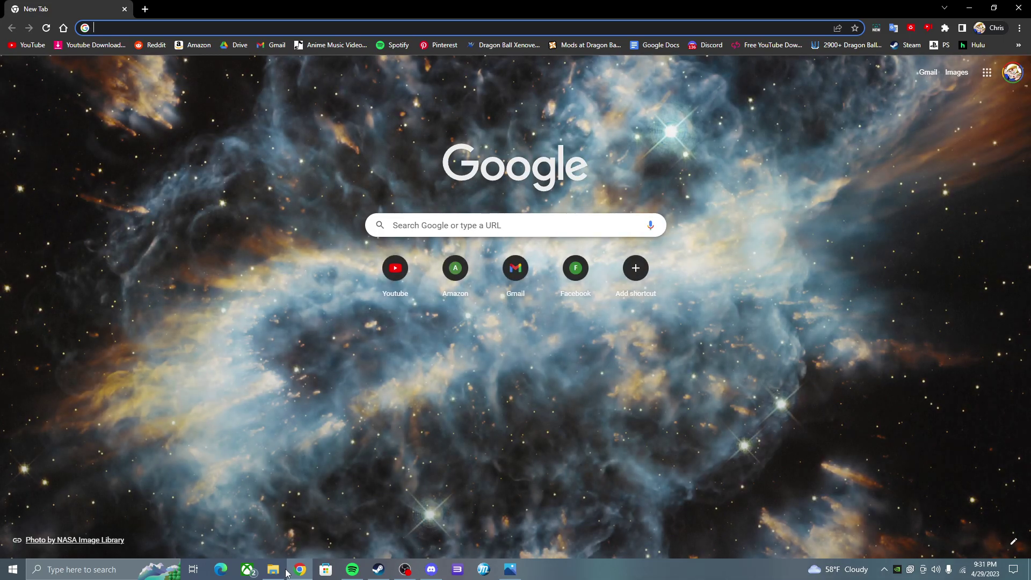
{"action": "type", "text": "https://mugenarchive.com/forums/downloads.php?do=file&id=32067-mugen-1-1-4gb-hack-"}
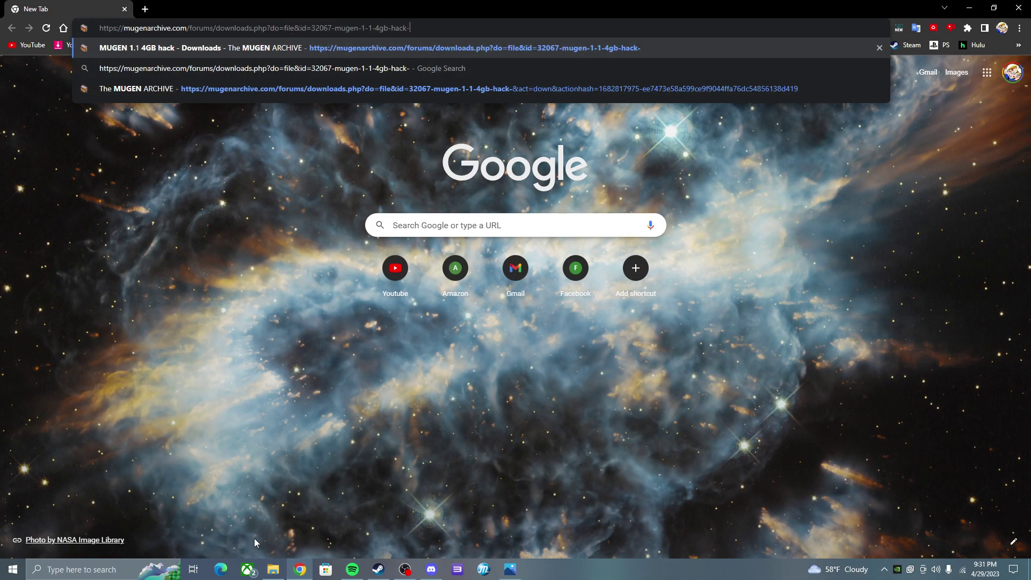
{"action": "key", "text": "Return"}
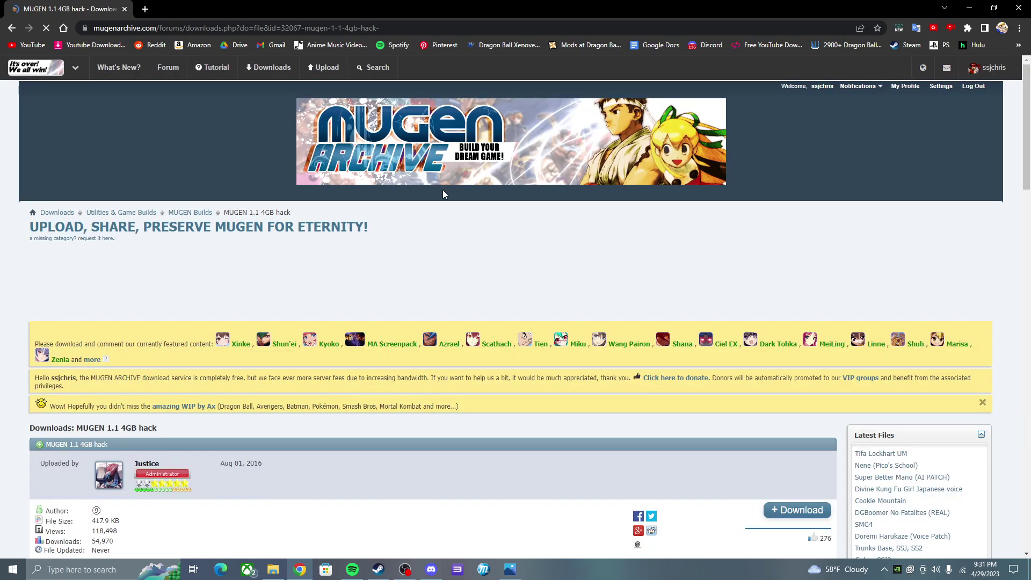
{"action": "left_click", "coordinate": [991, 69]}
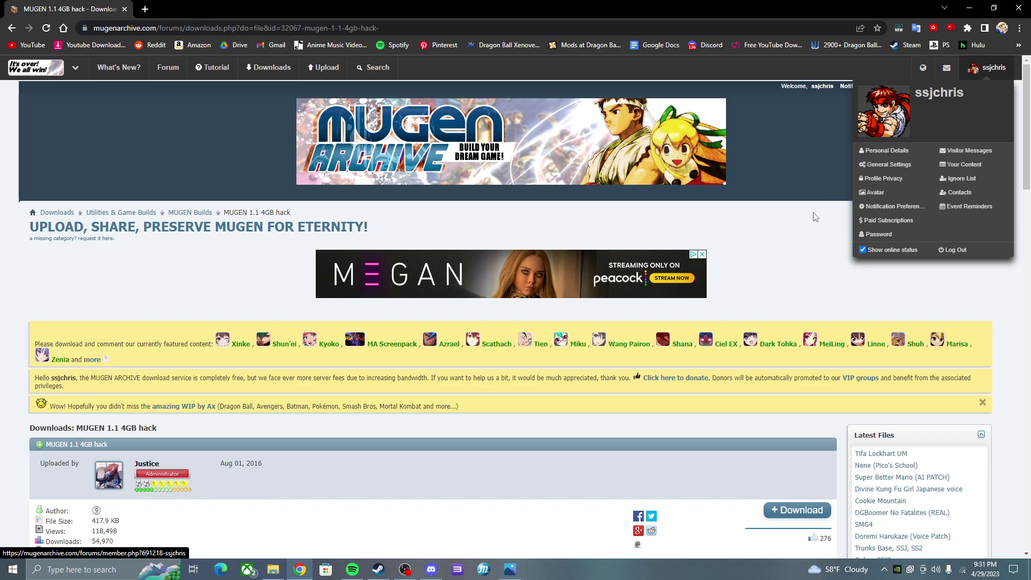
{"action": "left_click", "coordinate": [783, 281]}
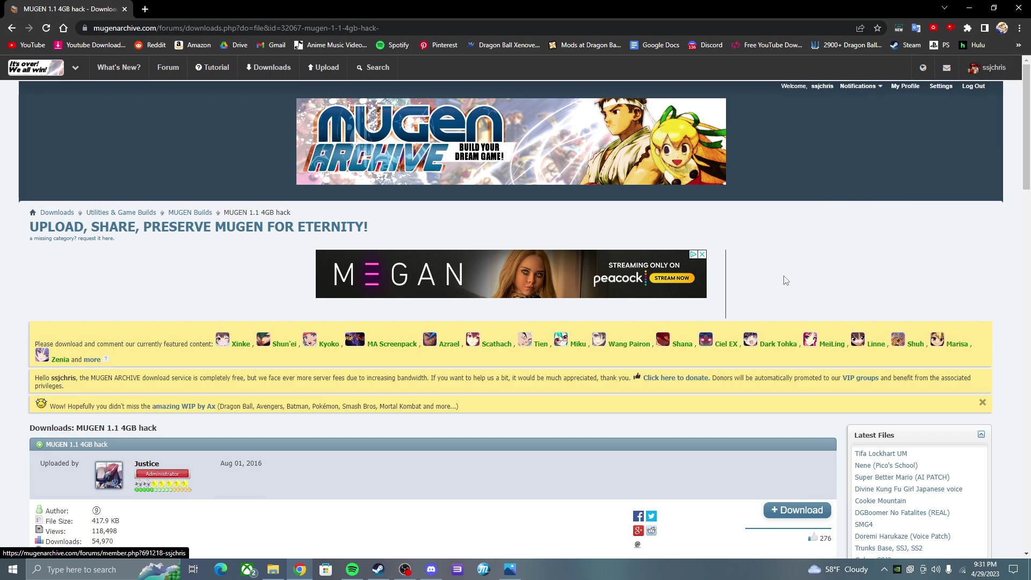
{"action": "scroll", "coordinate": [824, 273], "scroll_direction": "down", "scroll_amount": 3}
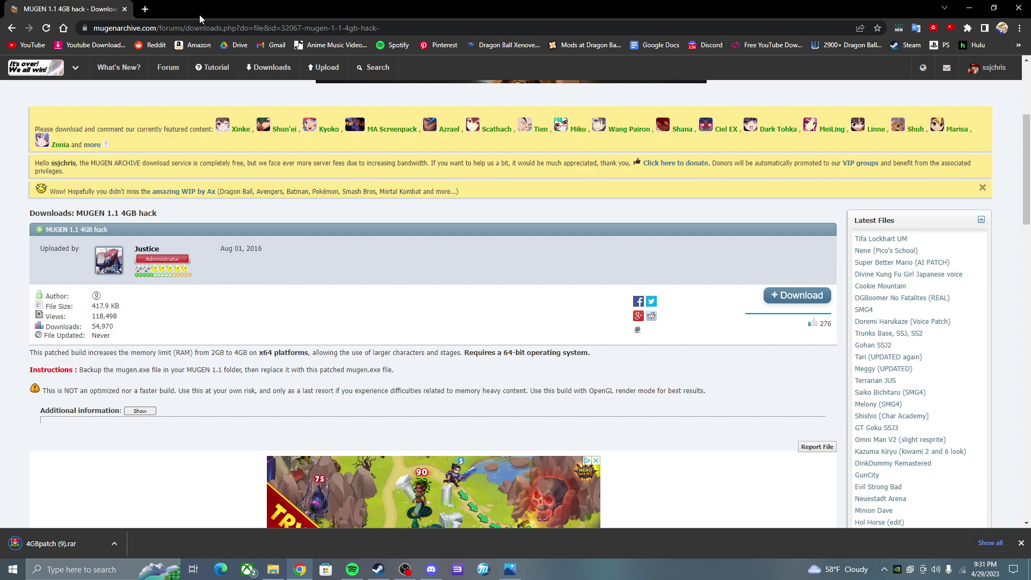
Close the MUGEN error screenshot and show the mugen-1.1b1 folder beside a smaller browser window
{"action": "double_click", "coordinate": [217, 12]}
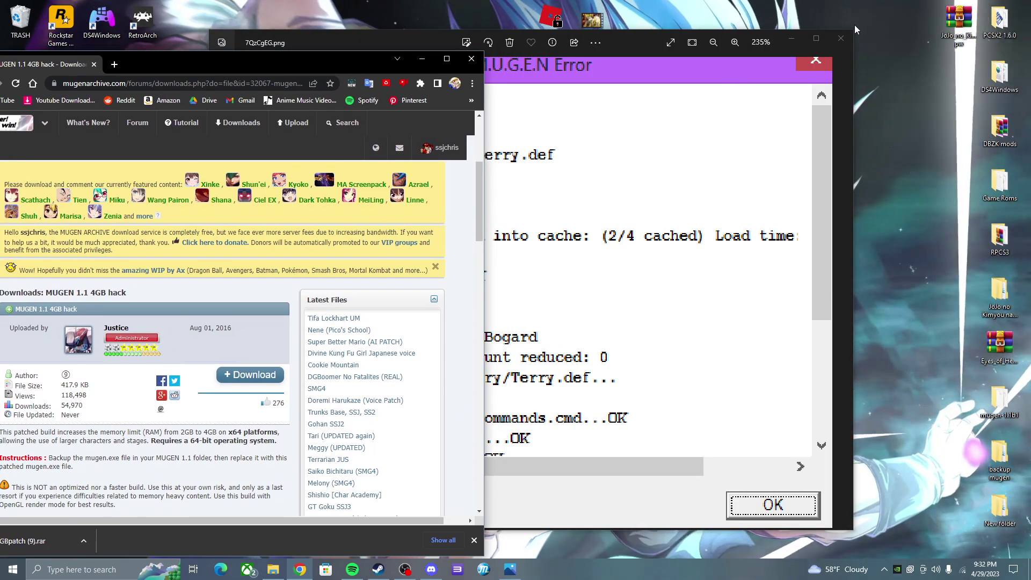
{"action": "left_click", "coordinate": [840, 38]}
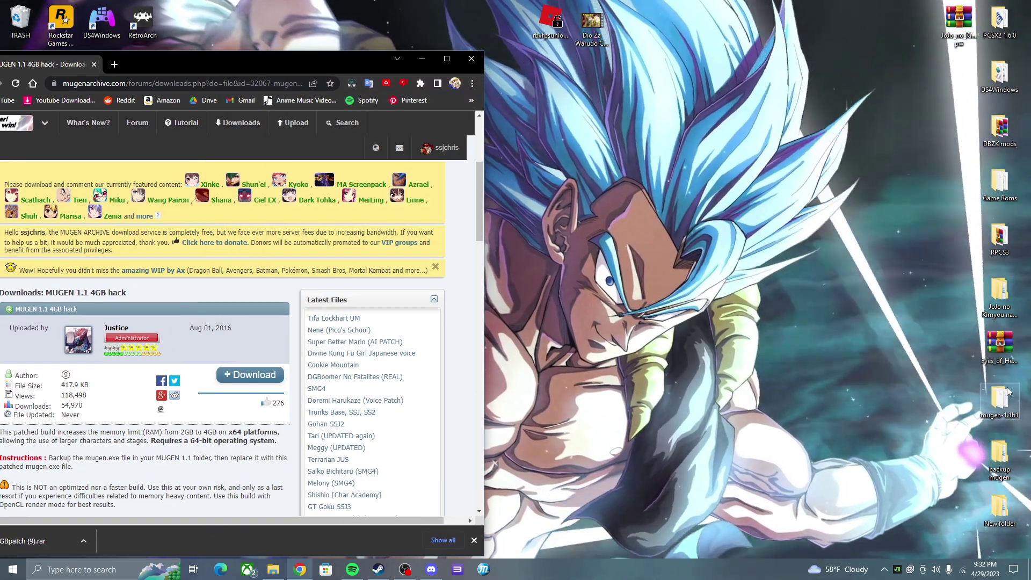
{"action": "double_click", "coordinate": [1002, 395]}
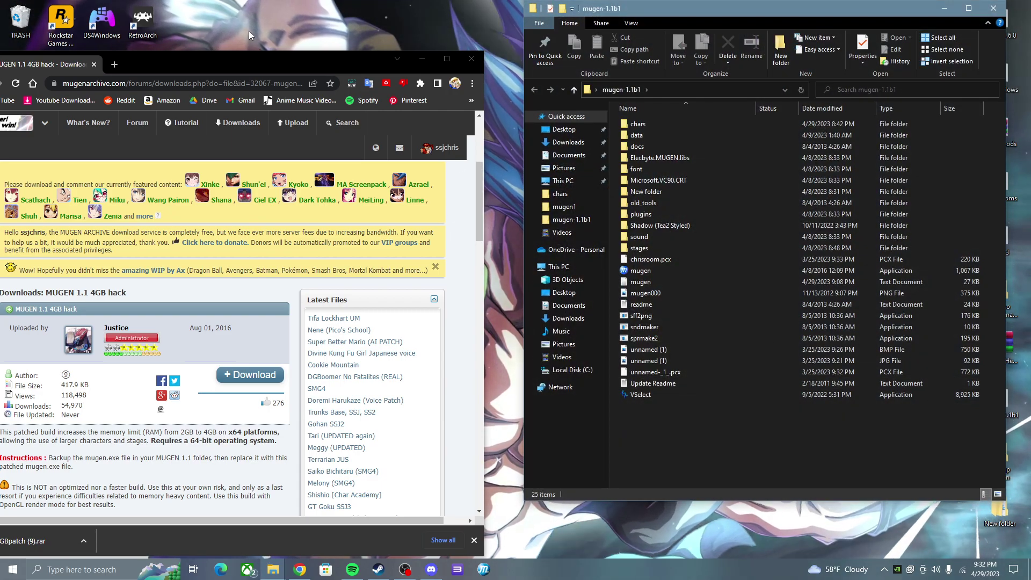
{"action": "left_click_drag", "start_coordinate": [234, 67], "coordinate": [266, 63]}
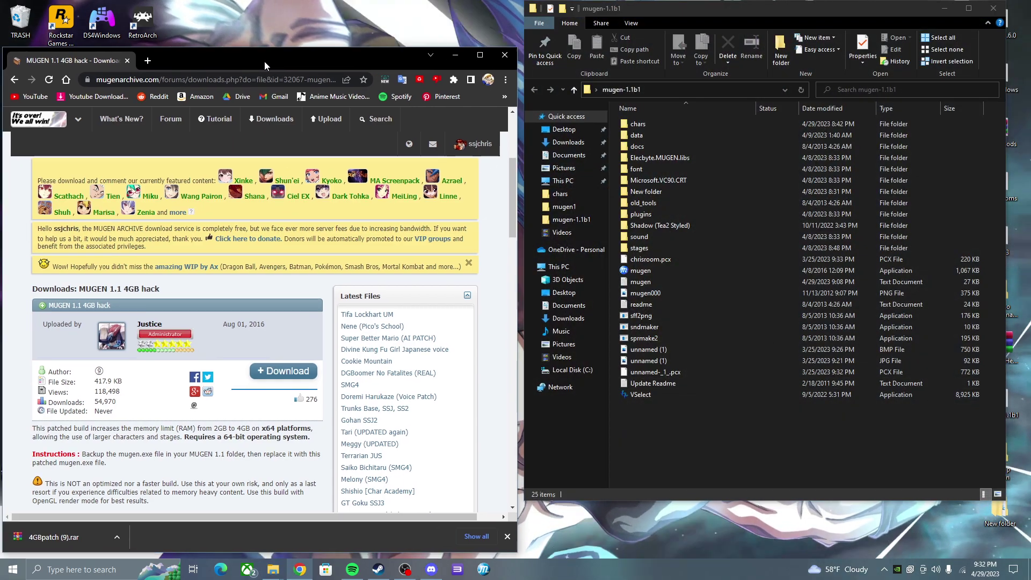
Copy mugen.exe from 4GBpatch (9).rar into mugen-1.1b1, replacing the original, and close Chrome
{"action": "left_click", "coordinate": [61, 537]}
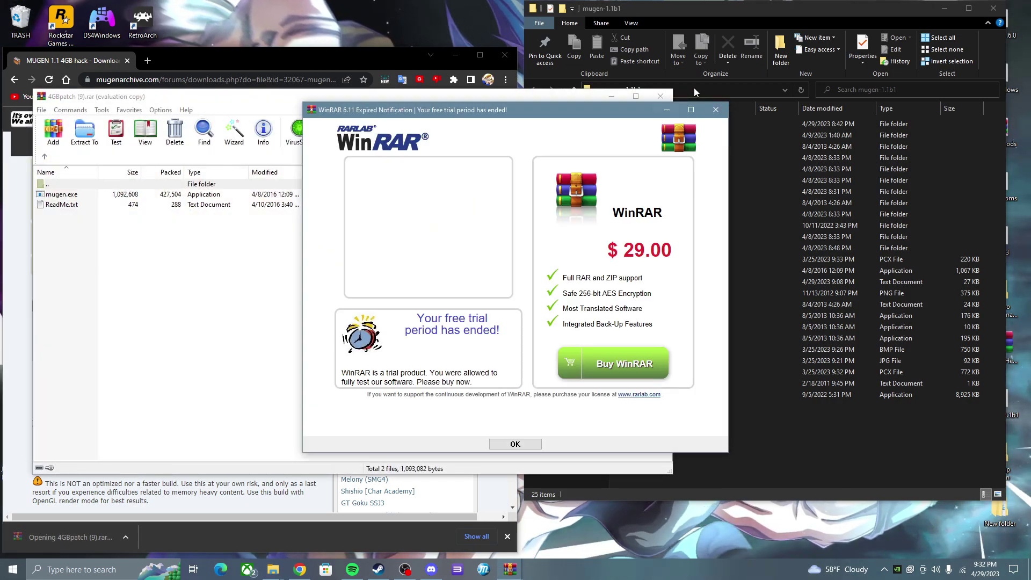
{"action": "key", "text": "Return"}
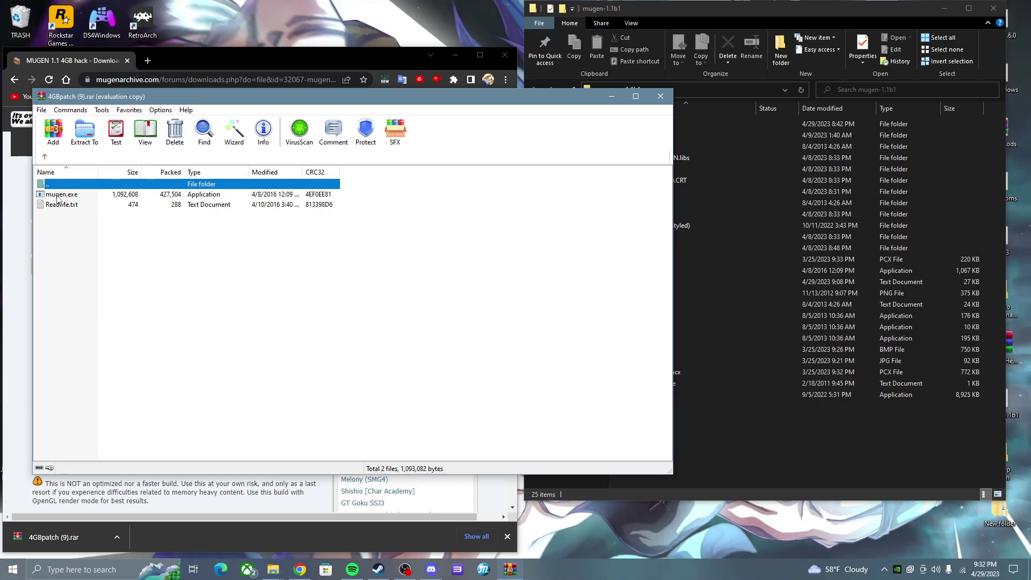
{"action": "left_click", "coordinate": [57, 196]}
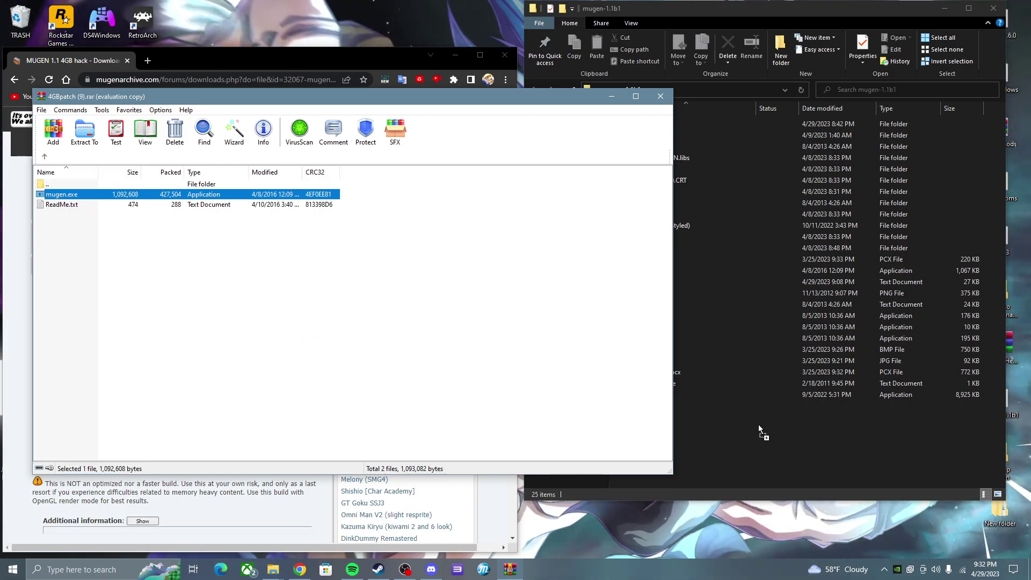
{"action": "left_click_drag", "start_coordinate": [473, 385], "coordinate": [759, 425]}
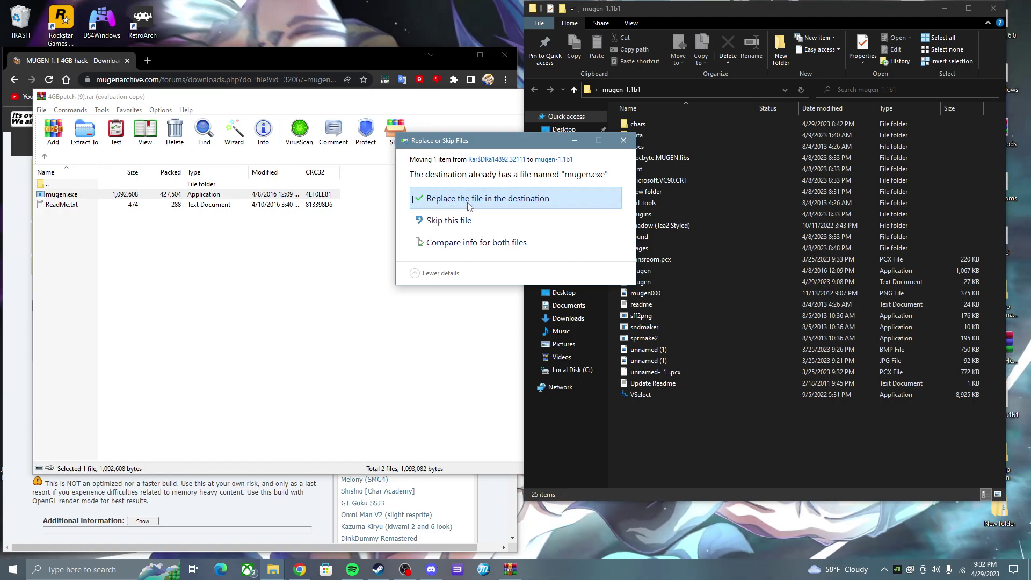
{"action": "left_click", "coordinate": [561, 196]}
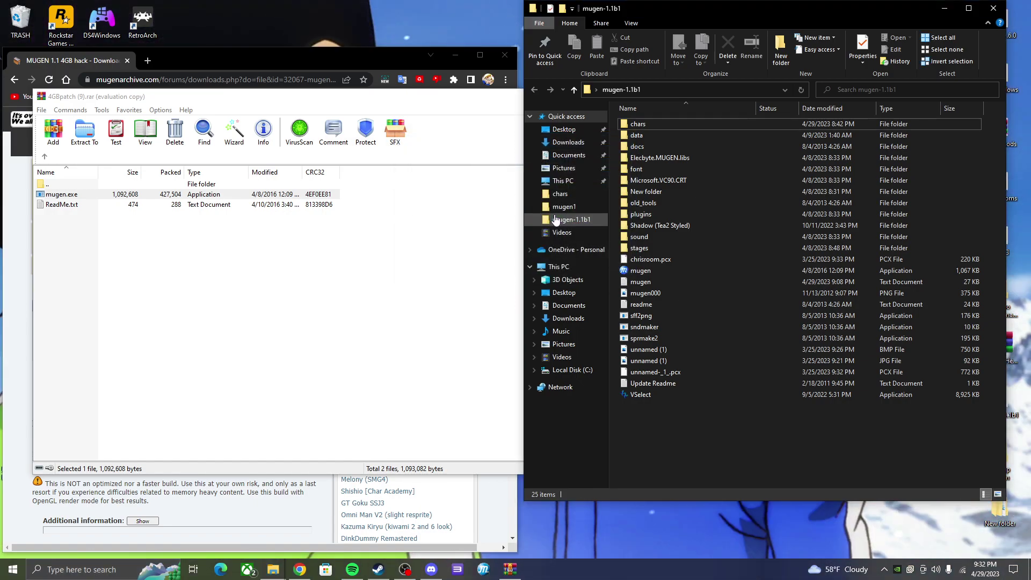
{"action": "left_click", "coordinate": [506, 55]}
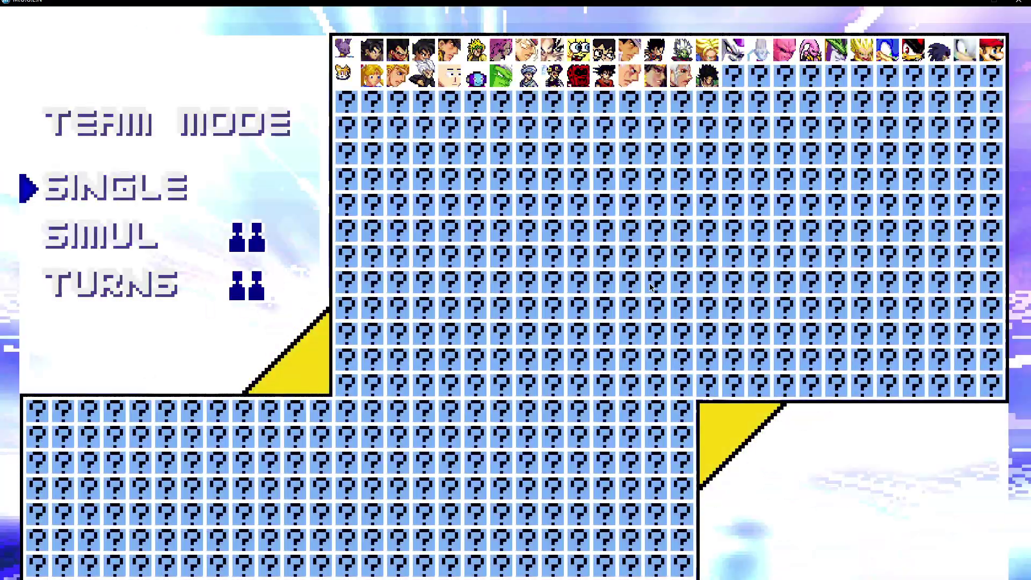
Start a single-mode training match of Evil God SpongeBob versus Fused Zamasu
{"action": "key", "text": "Return"}
{"action": "key", "text": "Right"}
{"action": "key", "text": "Right"}
{"action": "key", "text": "Right"}
{"action": "key", "text": "Right"}
{"action": "key", "text": "Right"}
{"action": "key", "text": "Right"}
{"action": "key", "text": "Right"}
{"action": "key", "text": "Right"}
{"action": "key", "text": "Down"}
{"action": "key", "text": "Return"}
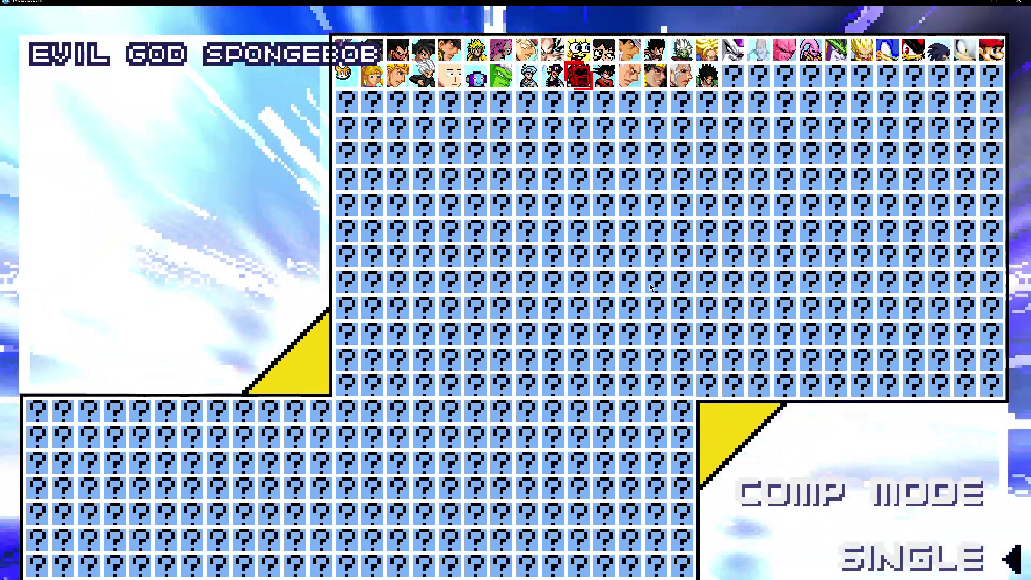
{"action": "key", "text": "Return"}
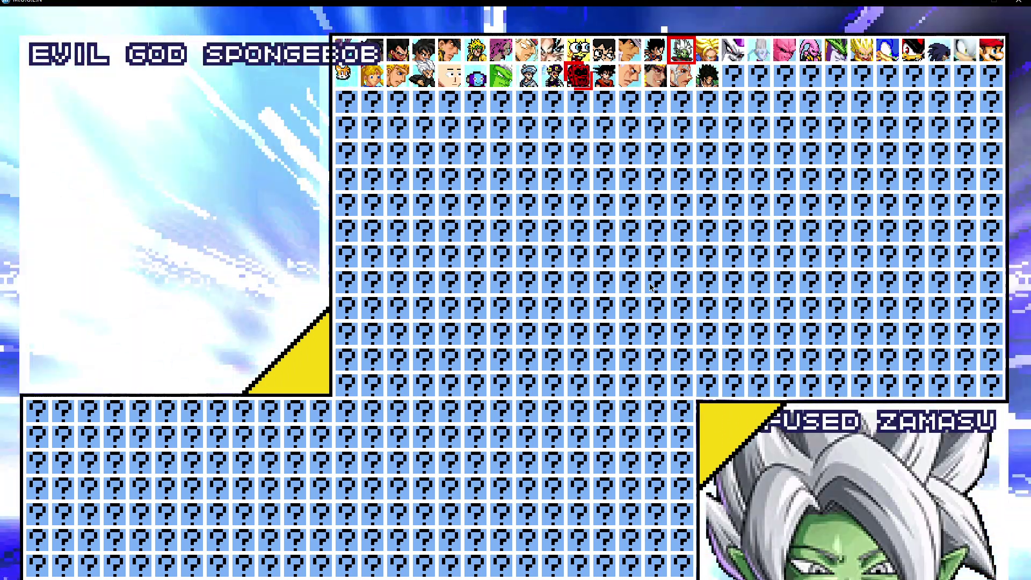
{"action": "key", "text": "Return"}
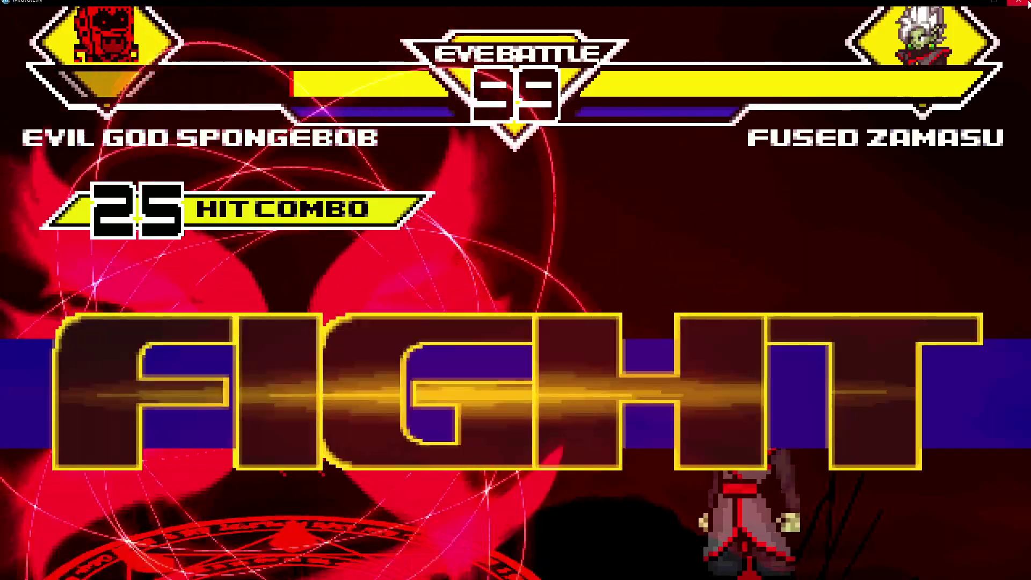
Close MUGEN, the mugen-1.1b1 Explorer window and the WinRAR patch archive
{"action": "left_click", "coordinate": [1020, 3]}
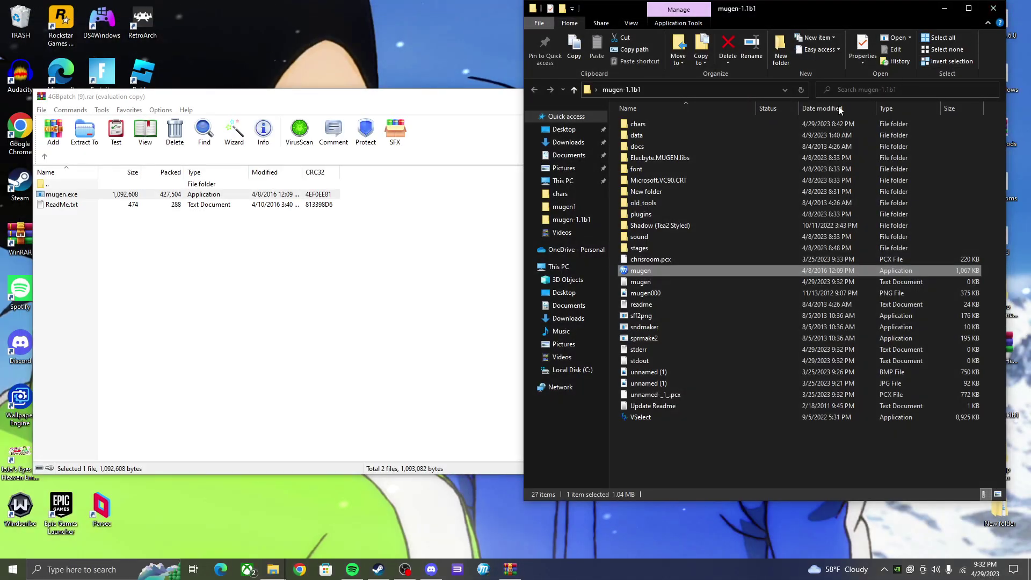
{"action": "left_click", "coordinate": [995, 10]}
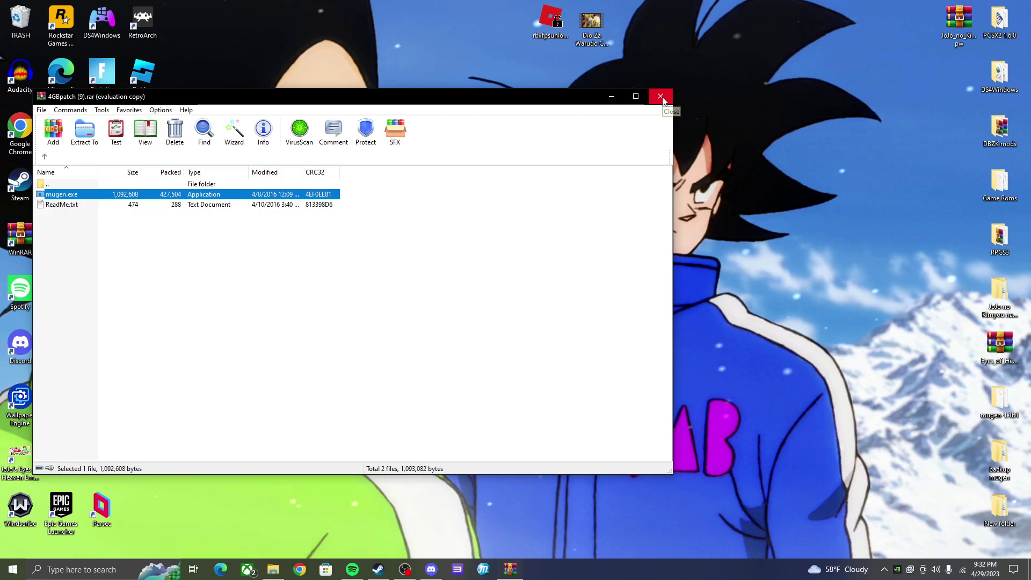
{"action": "left_click", "coordinate": [661, 98]}
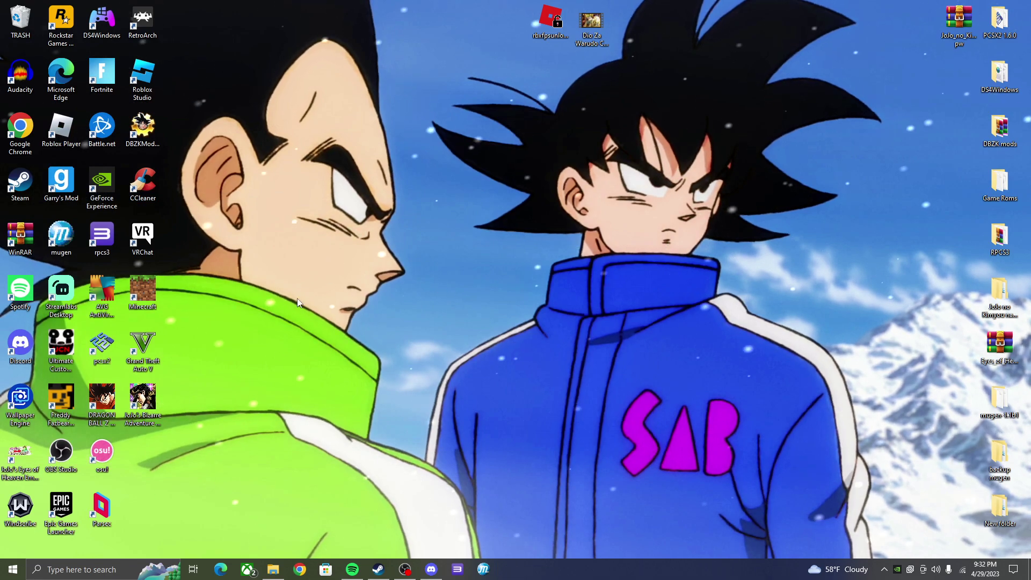